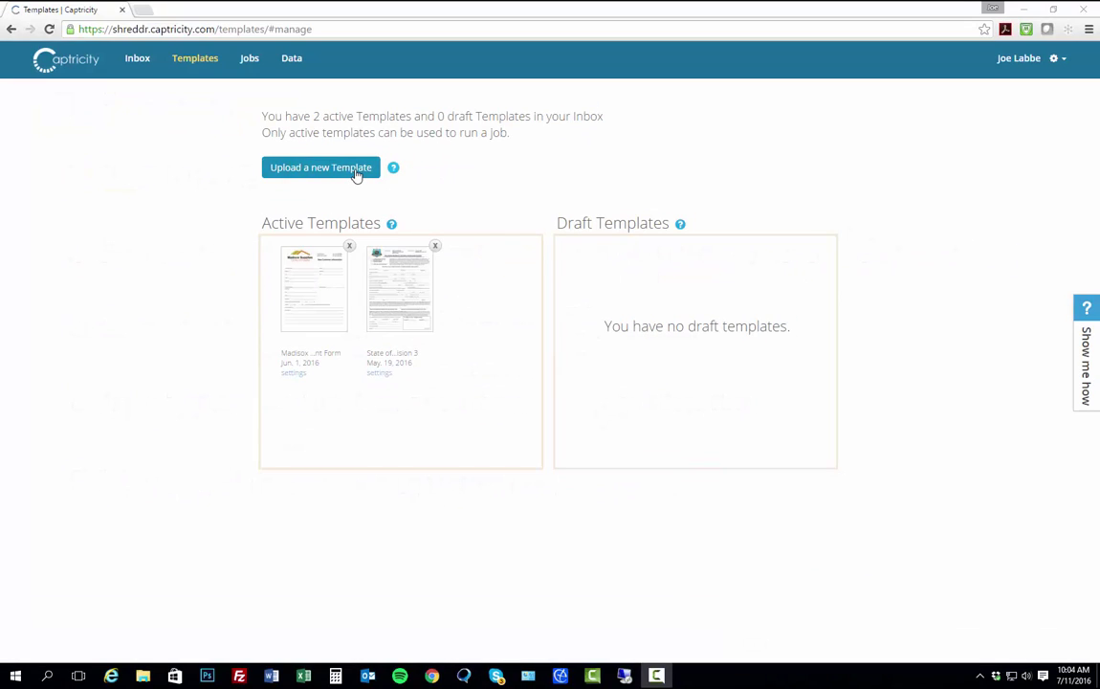
Upload NewCustomerForm.pdf as a new template named 'Madisox New Account Form'.
click(355, 173)
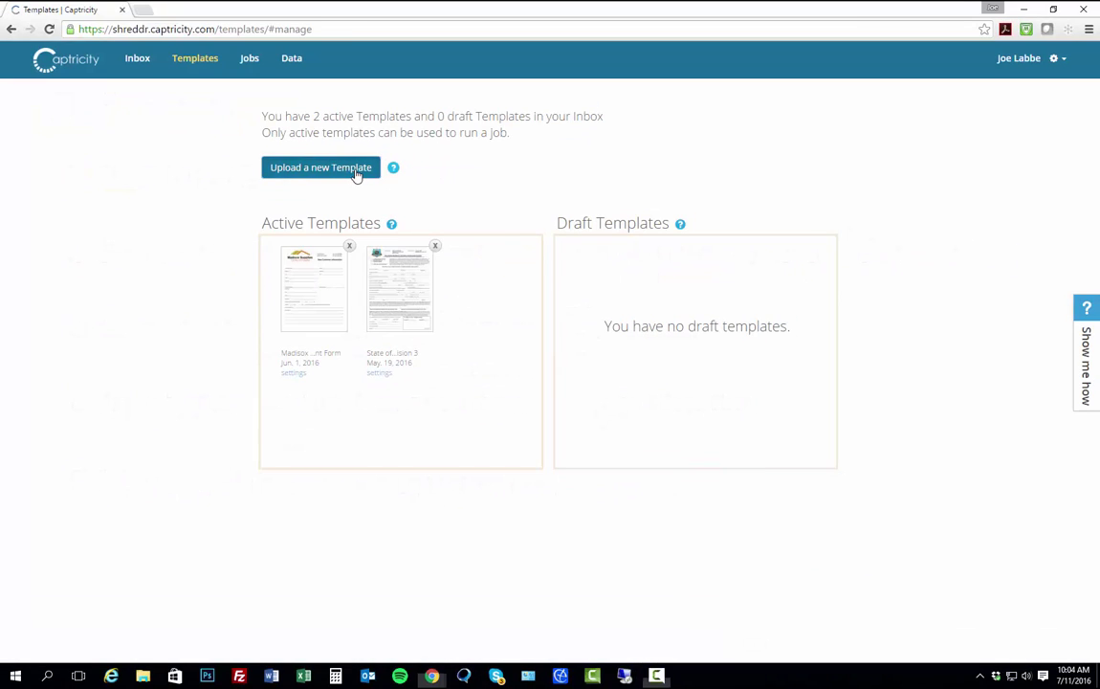
click(312, 281)
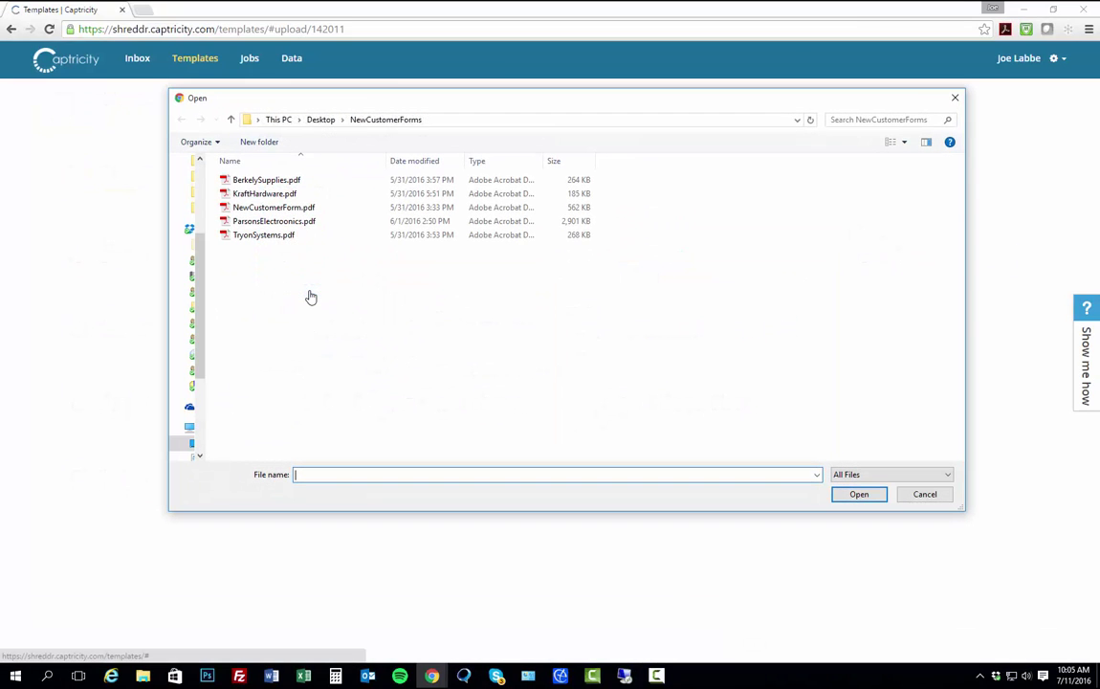
click(298, 209)
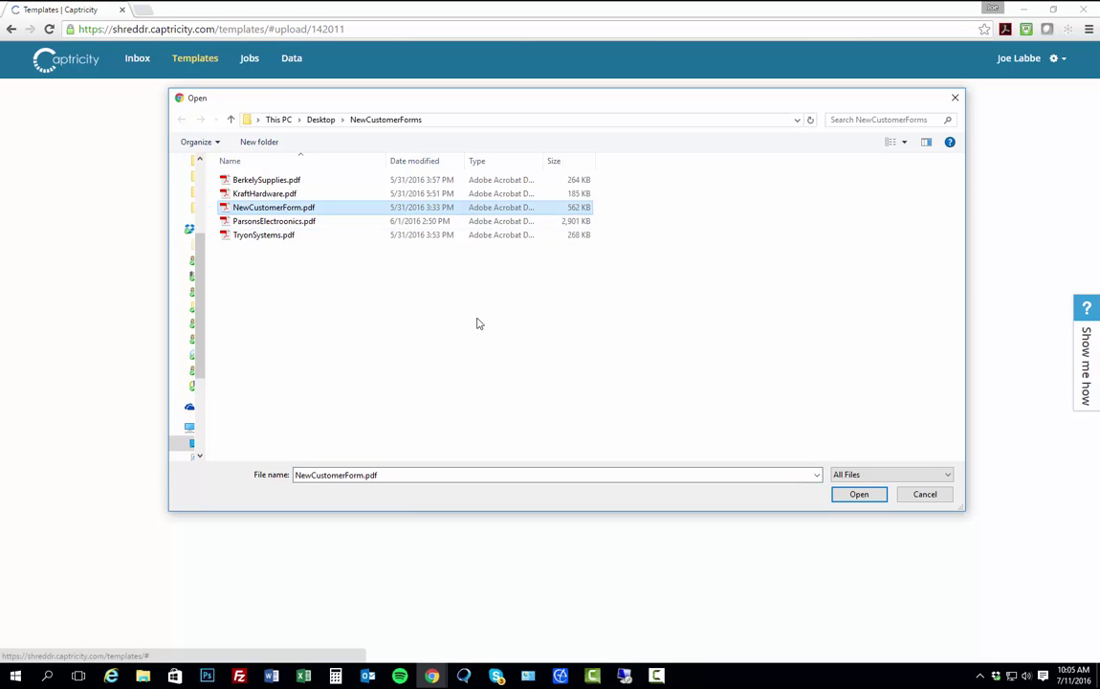
click(848, 498)
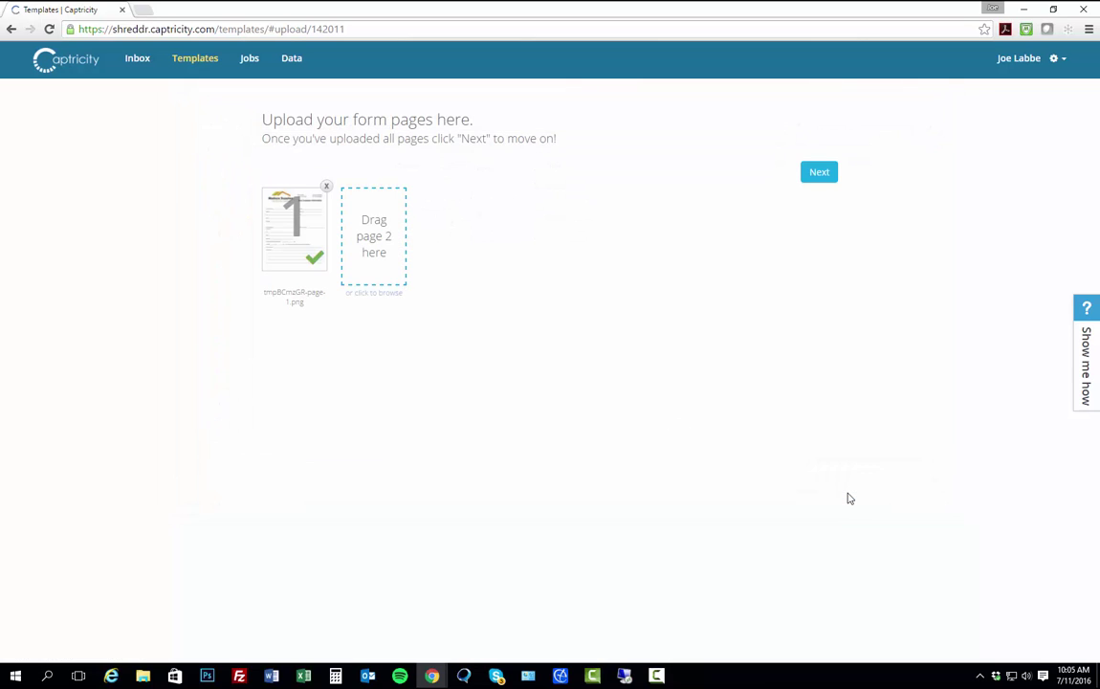
click(828, 178)
text(Madisox New Account Form)
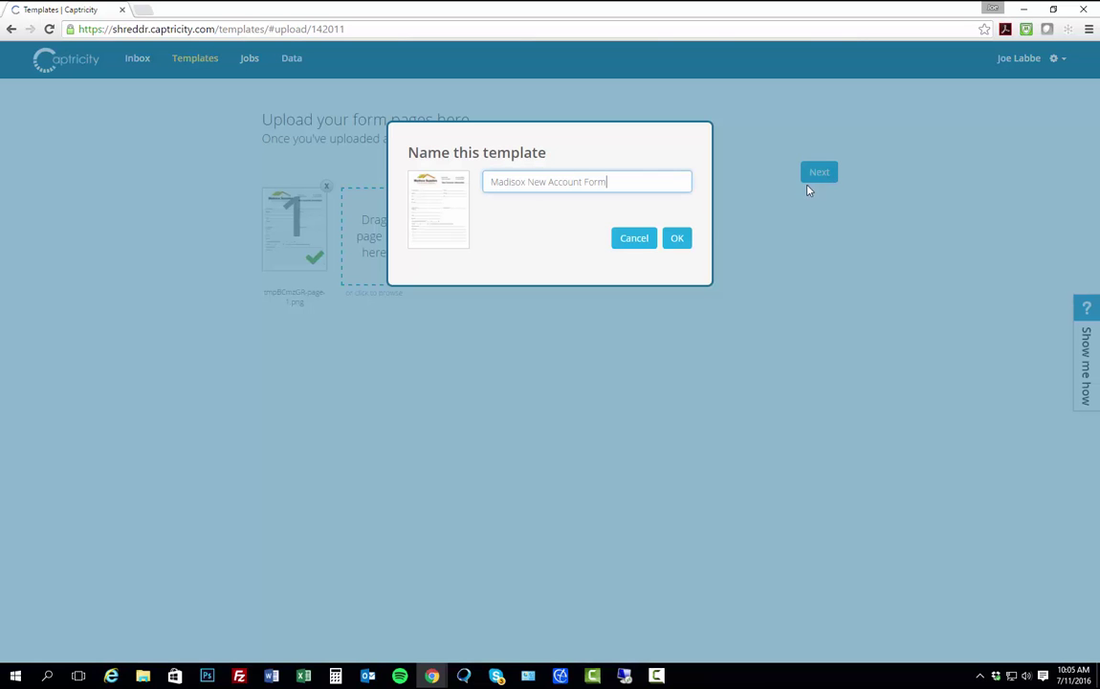
click(683, 238)
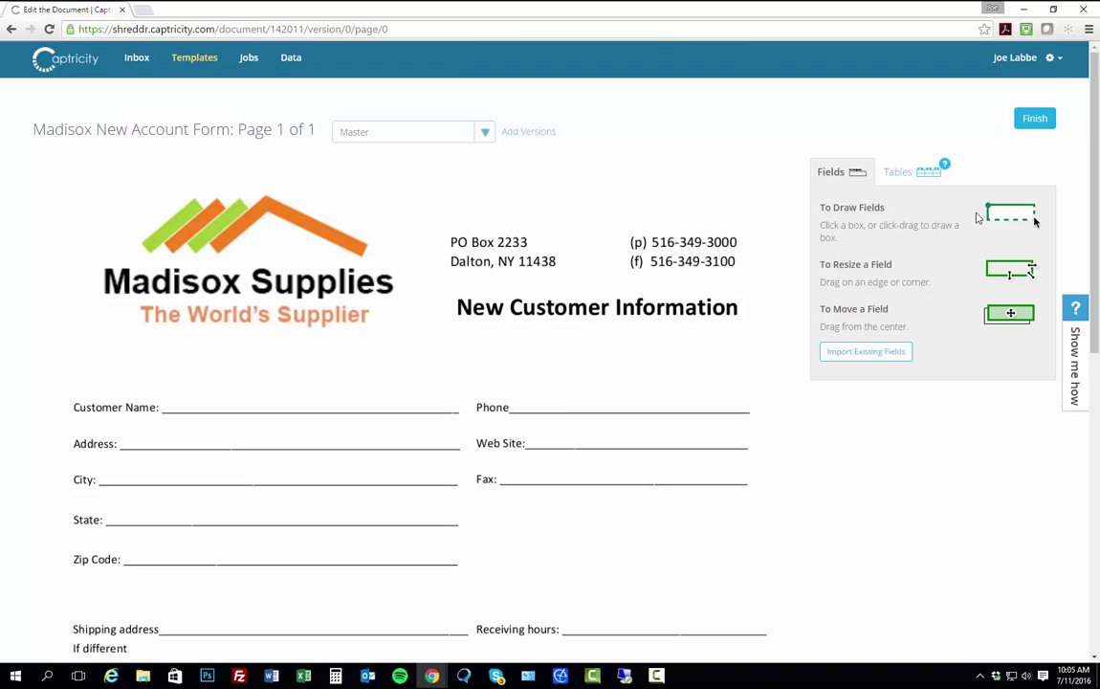
Draw fields named 'Customer Name' and 'Customer Phone' over their form lines.
click(429, 406)
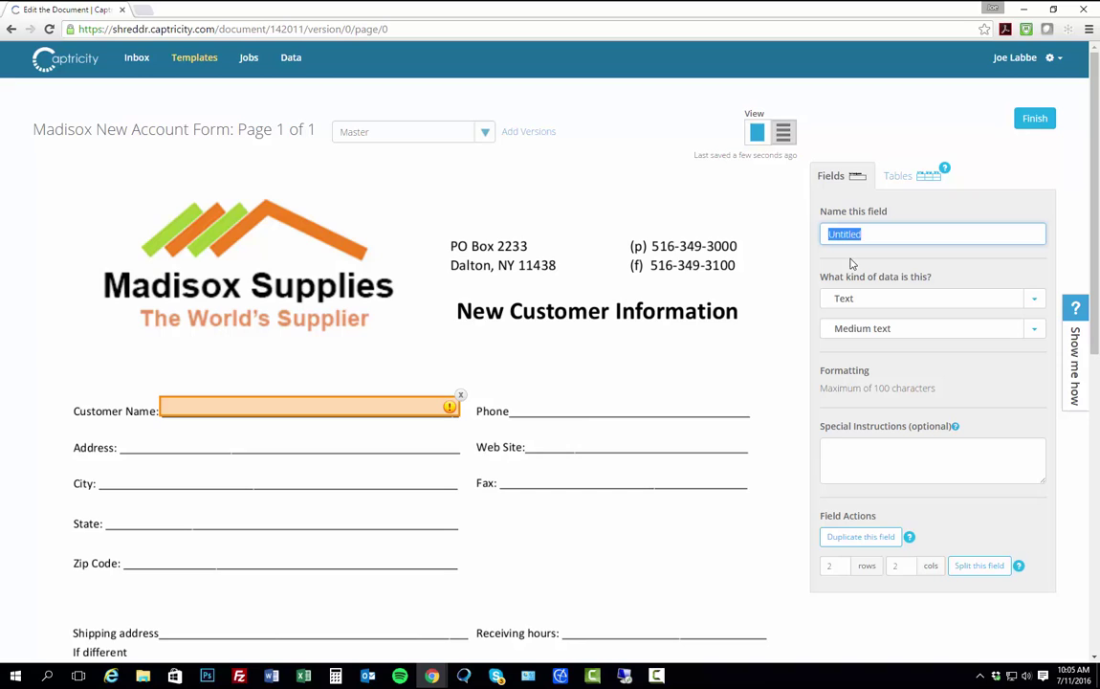
text(Customer Name)
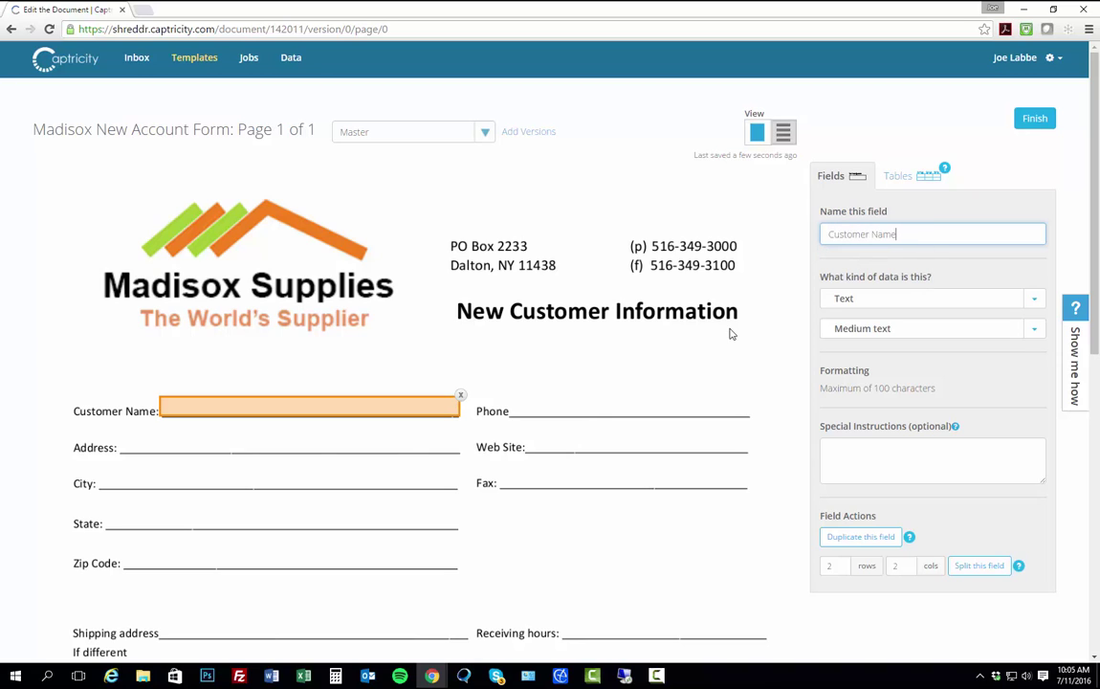
click(574, 414)
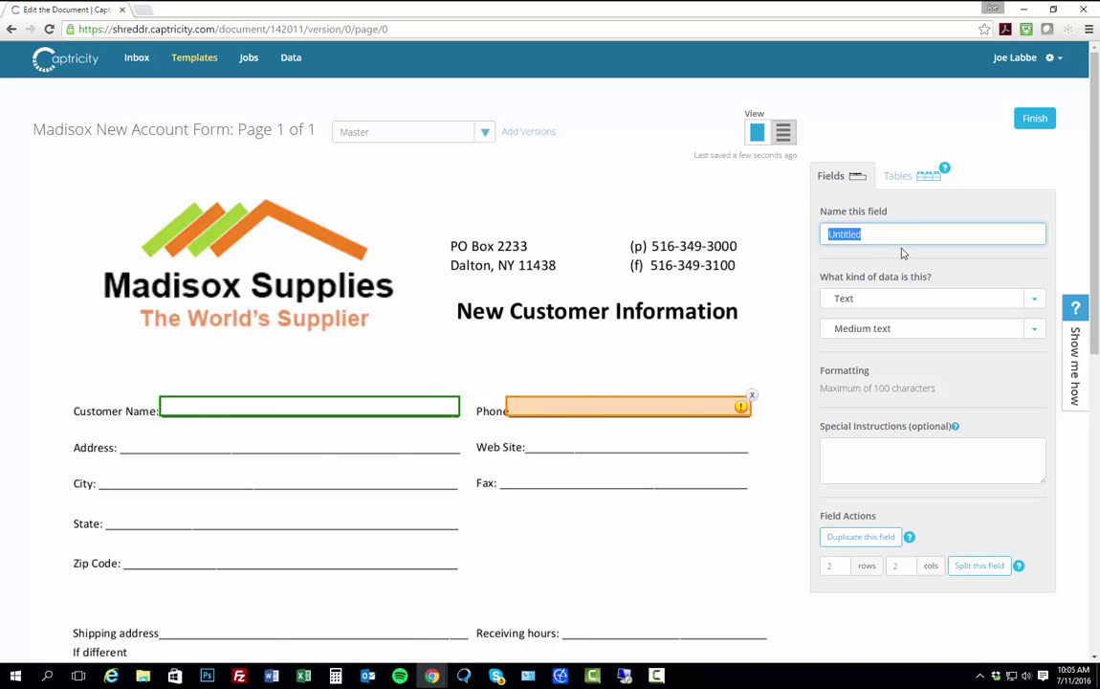
text(Customer P)
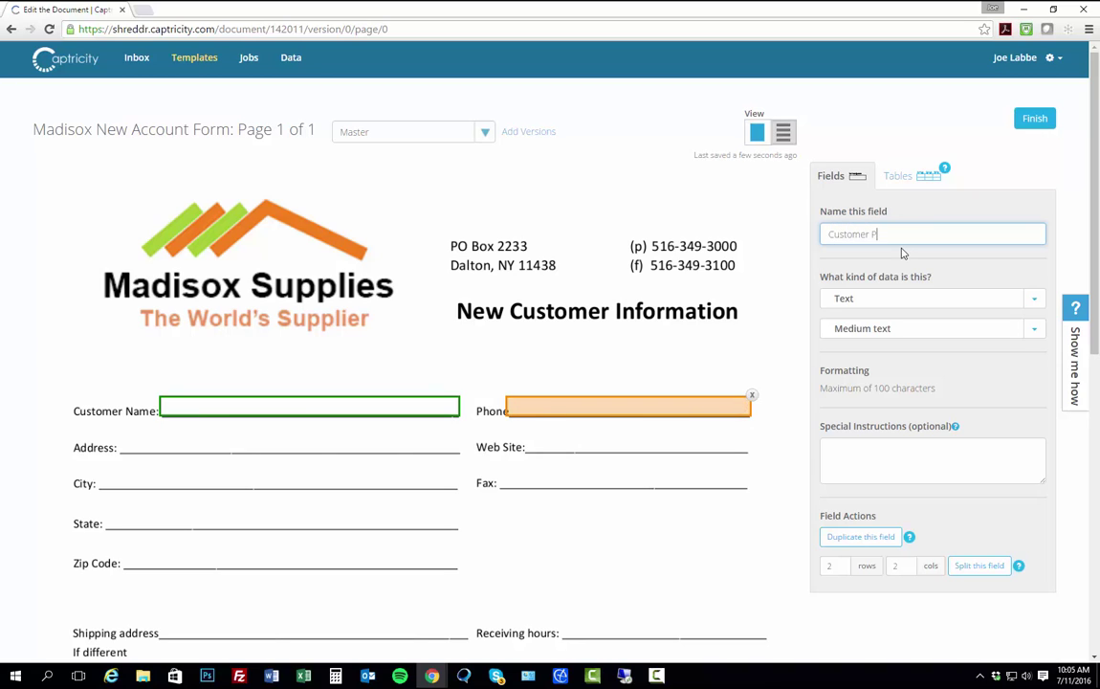
text(hone)
Set the Customer Phone field's type to Number > Phone and finish the template.
click(1034, 298)
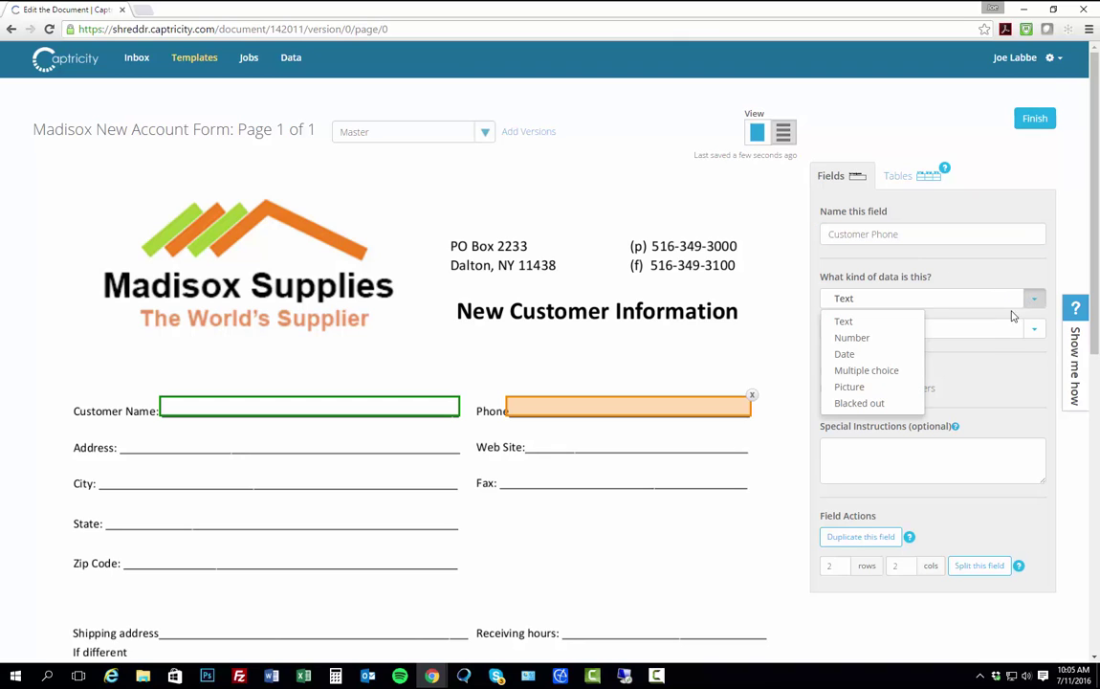
click(907, 340)
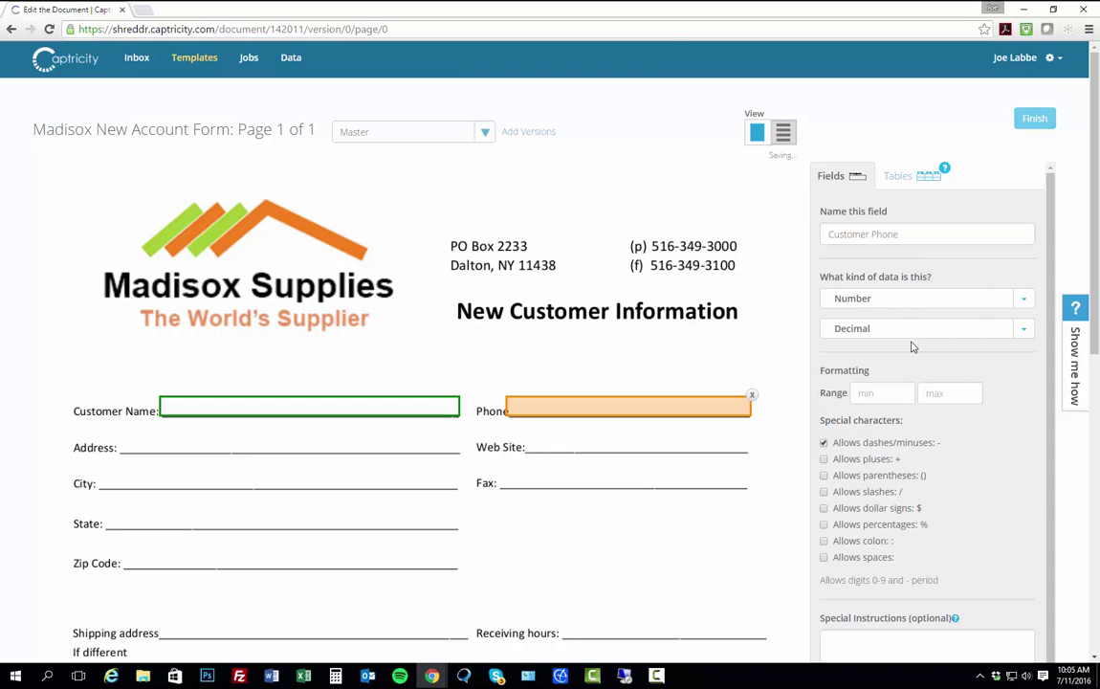
click(1021, 329)
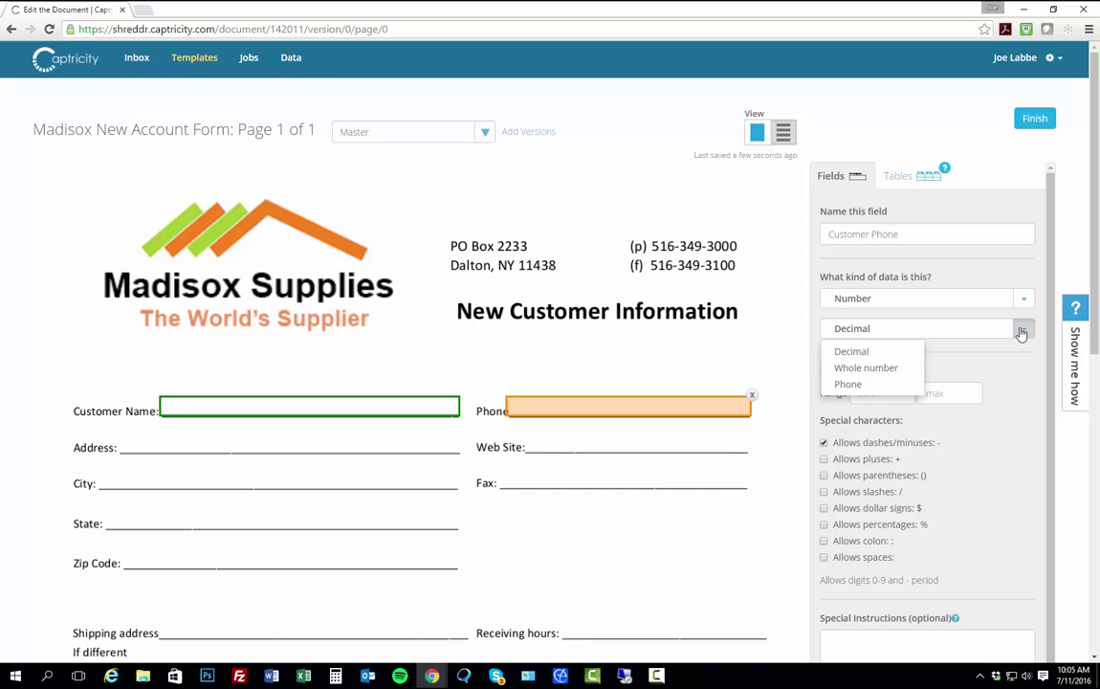
click(865, 384)
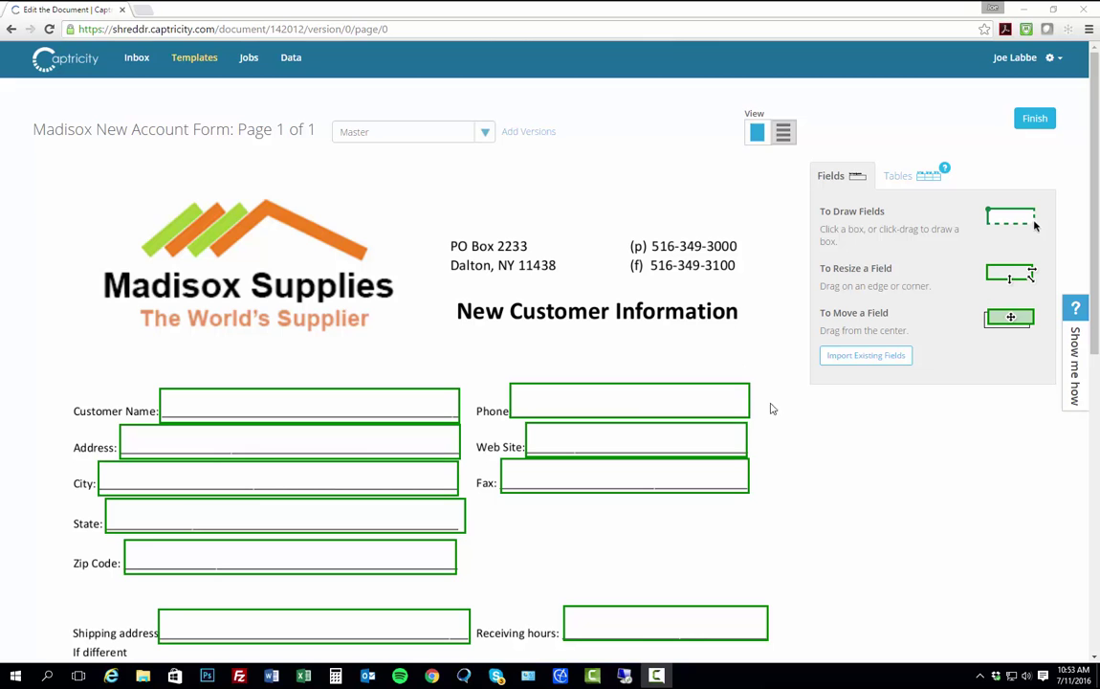
scroll(791, 425, down, 5)
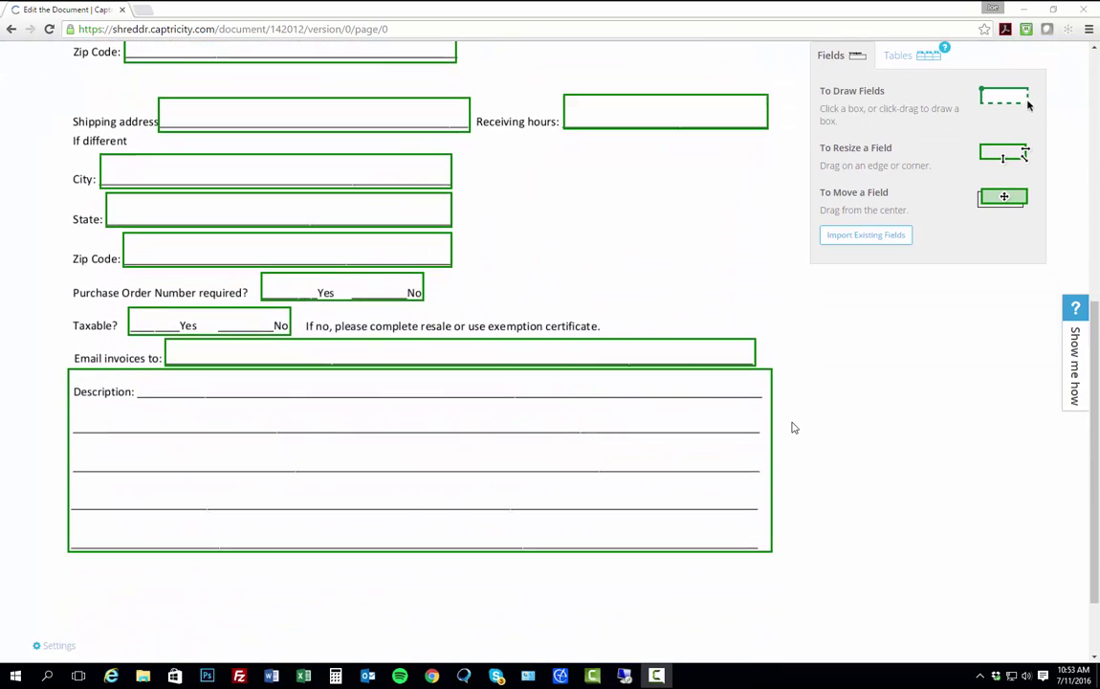
scroll(791, 426, up, 5)
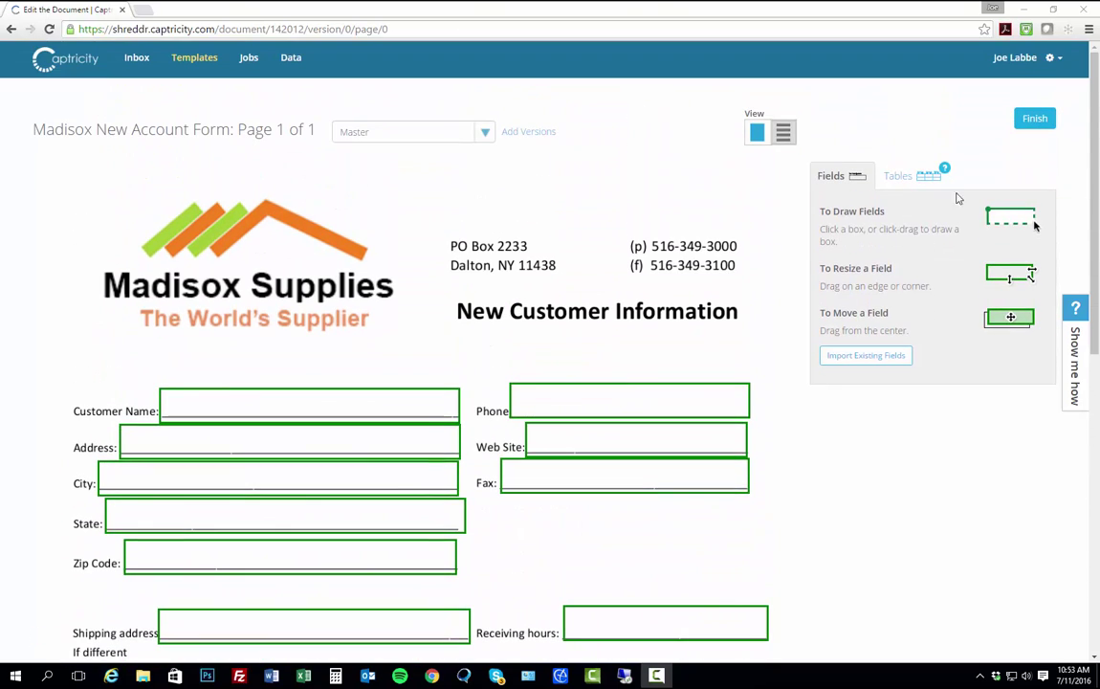
click(1035, 117)
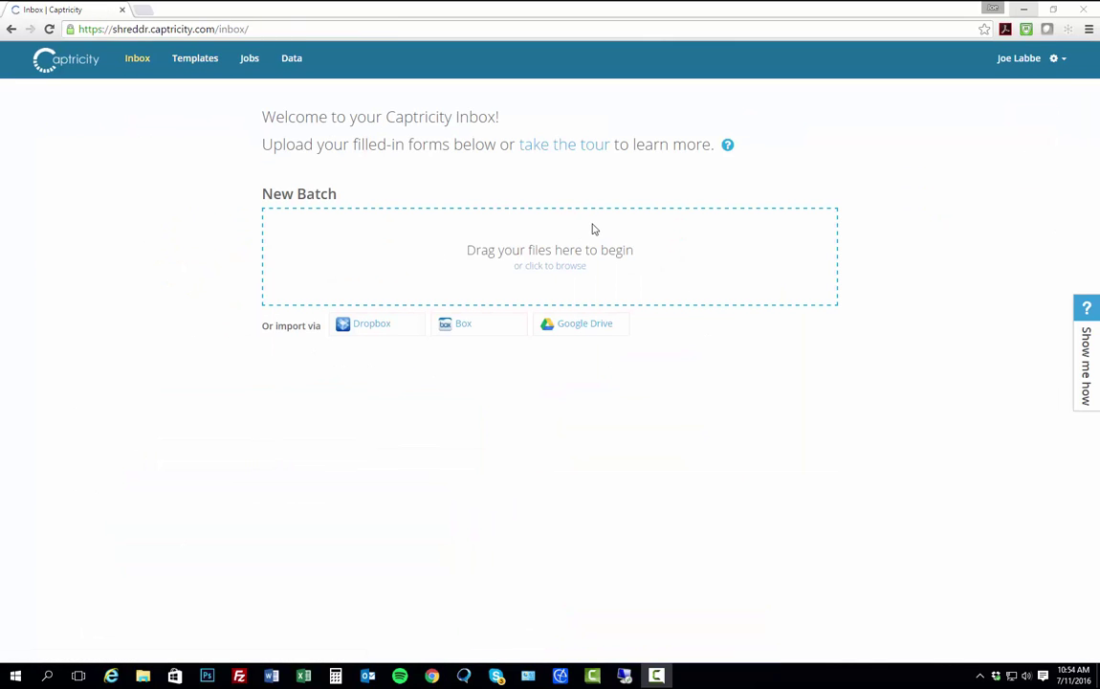
Upload BerkelySupplies, KraftHardware, ParsonsElectronics and TryonSystems PDFs as a new batch.
click(570, 273)
click(287, 180)
ctrl+click(275, 193)
ctrl+click(280, 222)
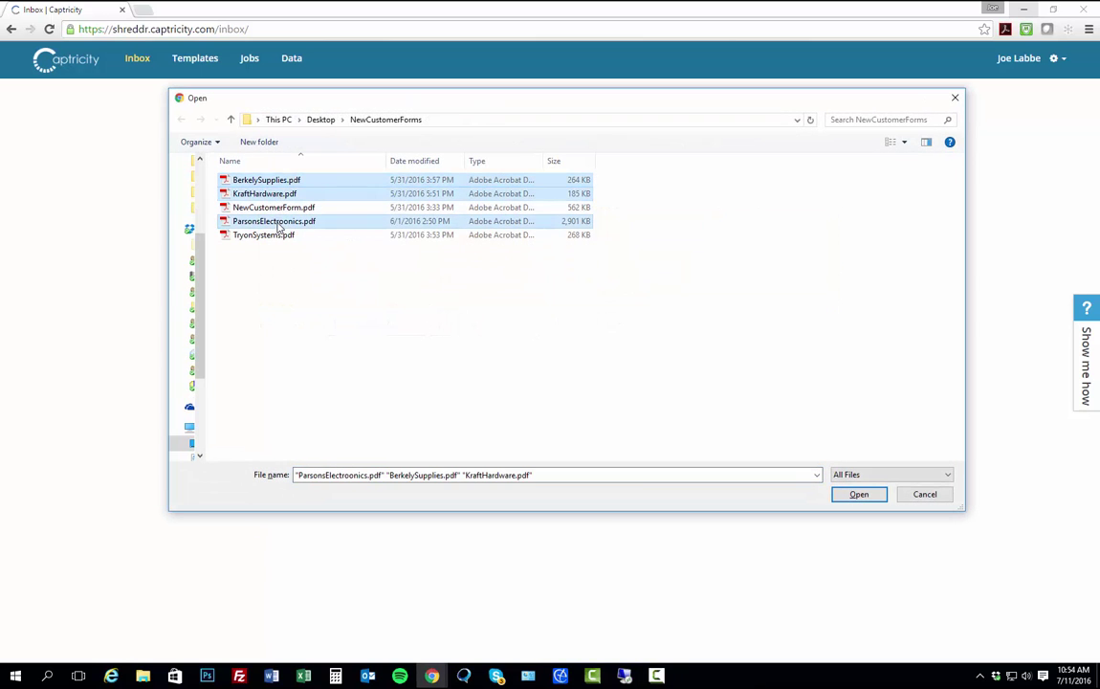
ctrl+click(275, 235)
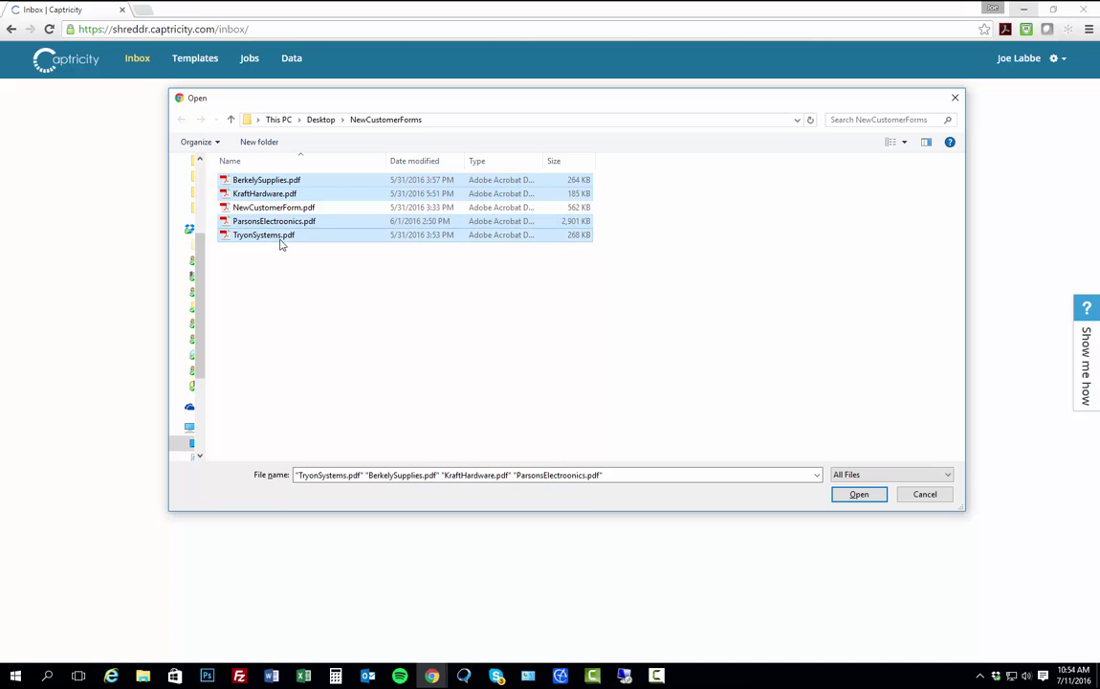
click(857, 494)
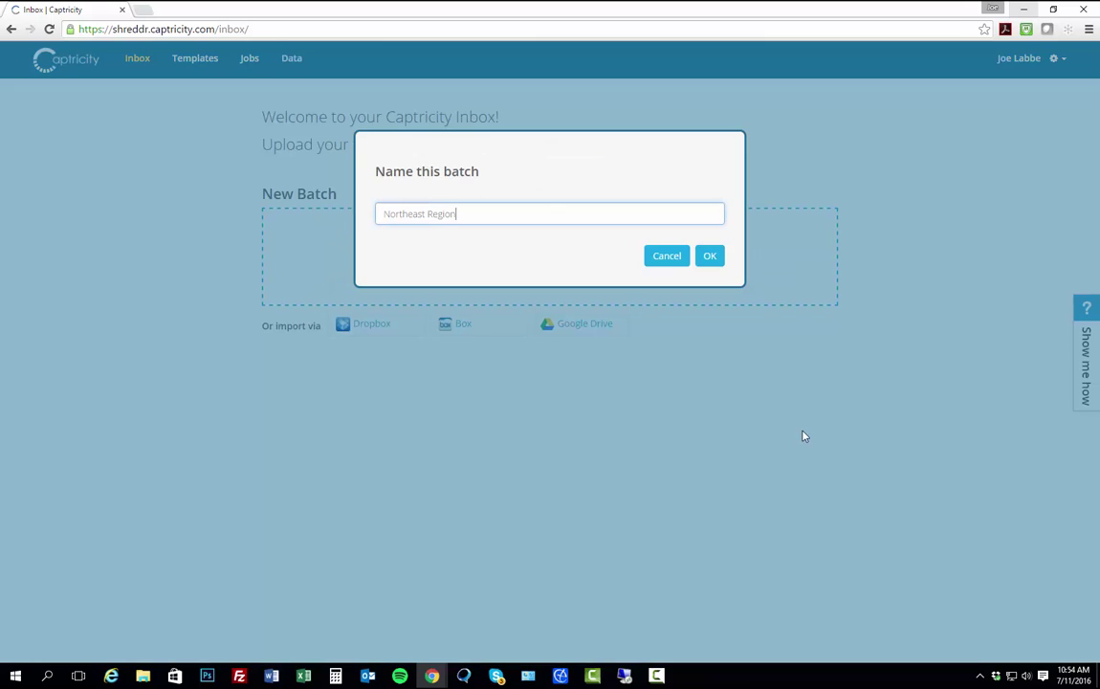
Name the batch Northeast Region, apply the Madisox New Account Form template, and submit it.
click(710, 256)
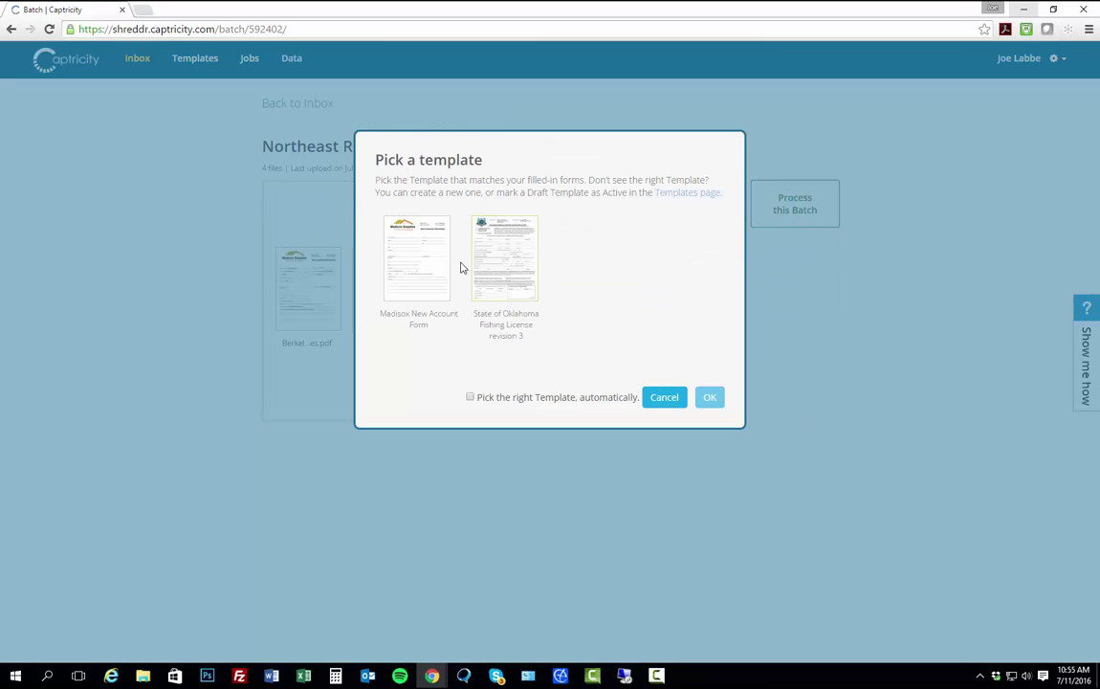
click(428, 272)
click(716, 400)
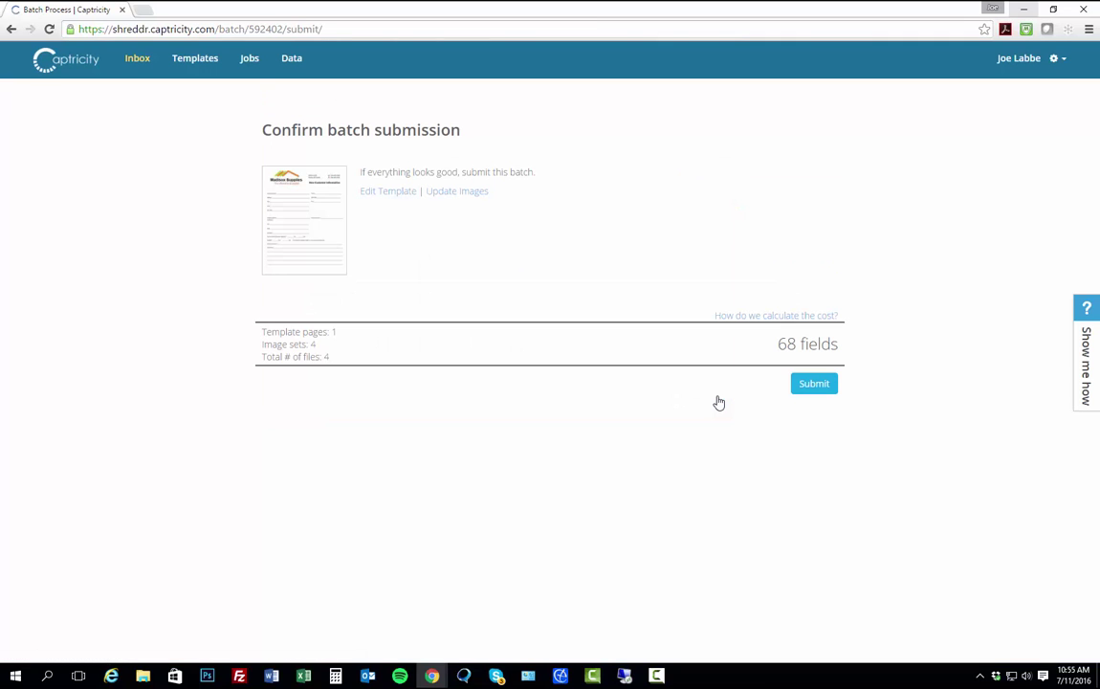
click(818, 386)
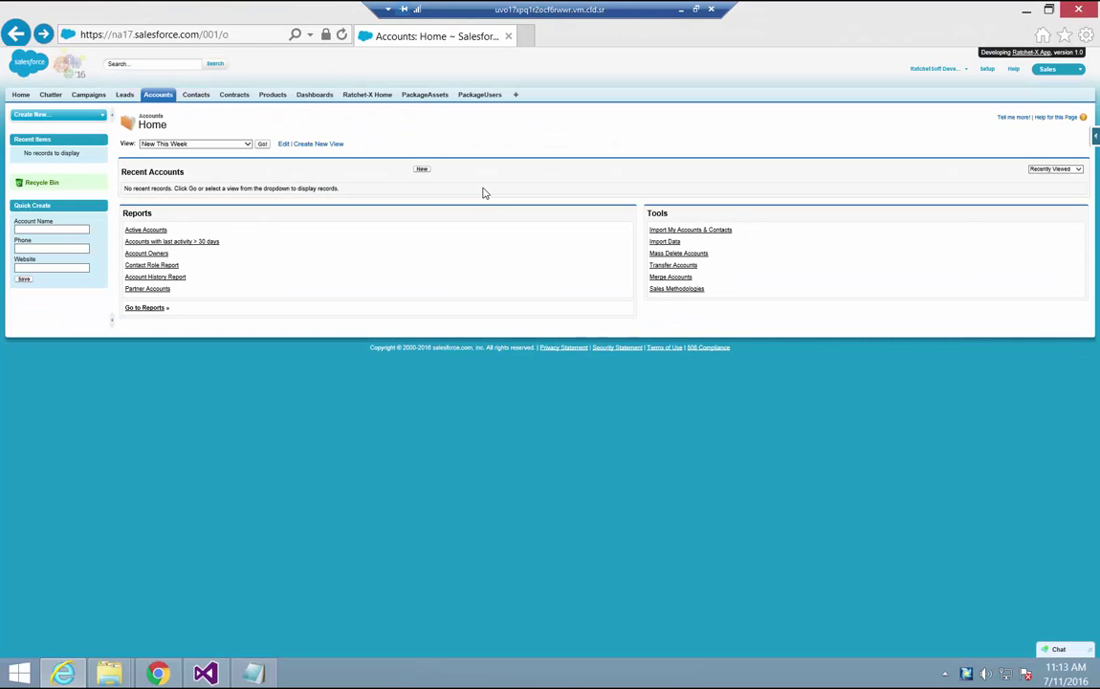
Start a new Salesforce account and import the Berkely Supplies data from Captricity Record Entry.
click(421, 169)
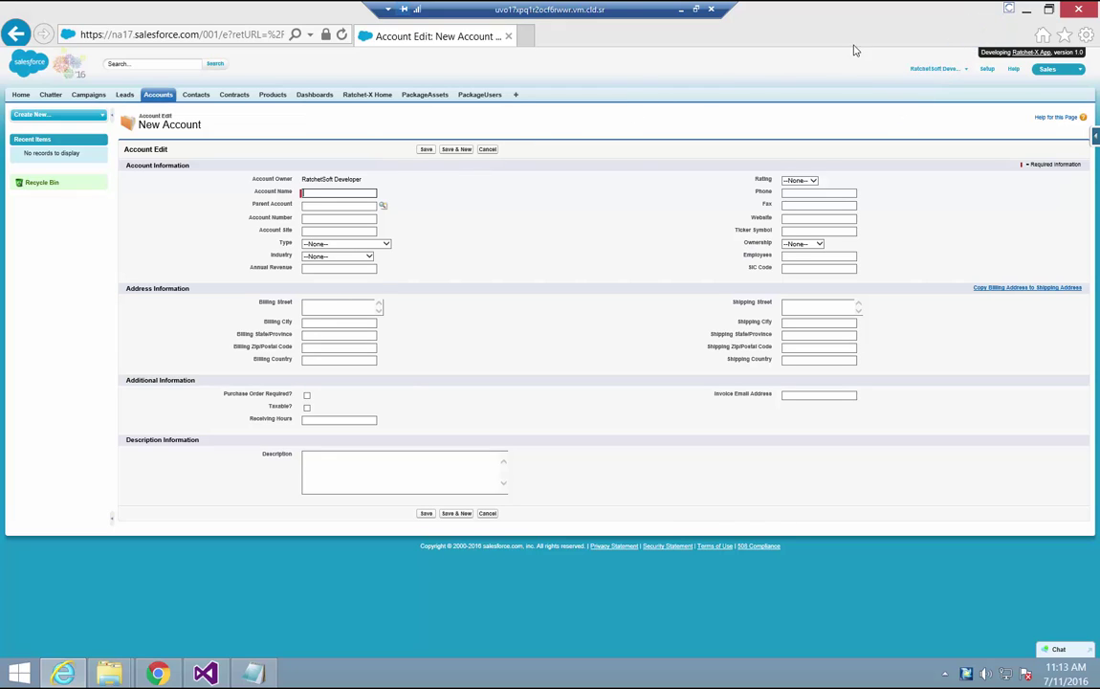
click(1012, 11)
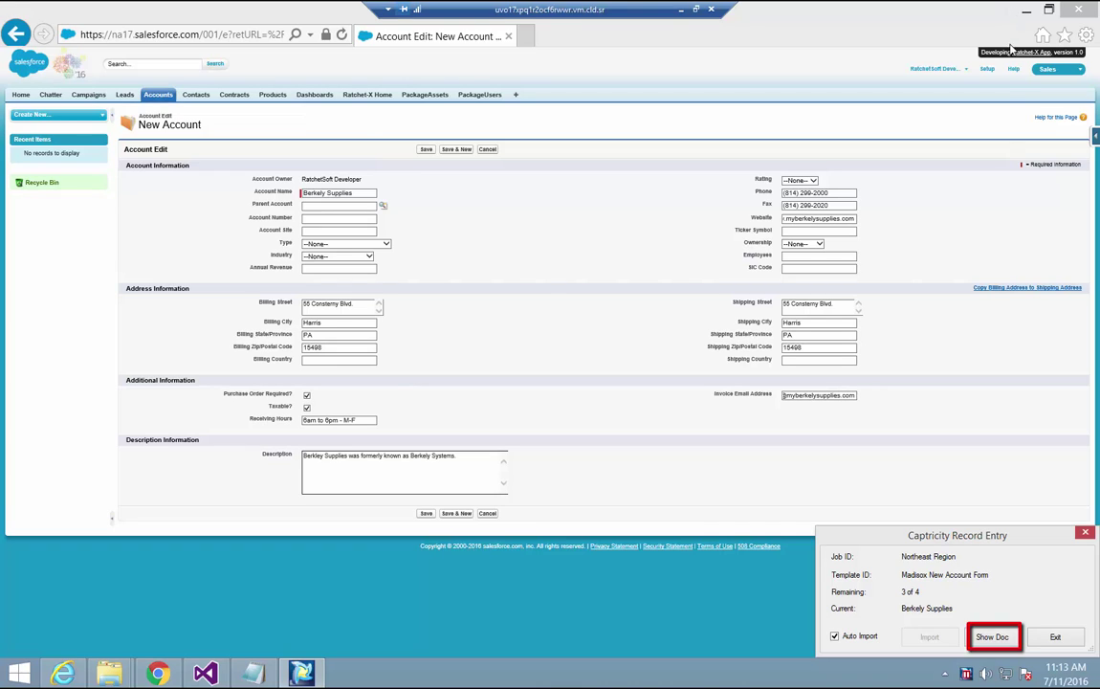
Check the scanned form, then Save & New Berkely Supplies, Kraft Hardware and Parsons Electronics.
click(1015, 640)
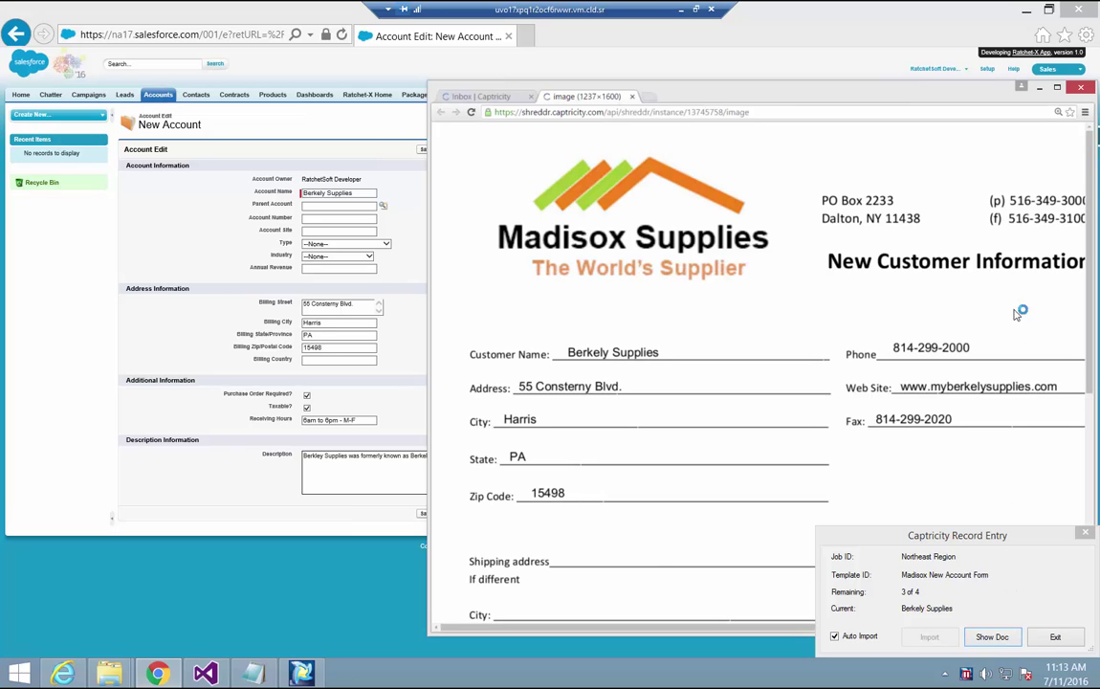
click(1041, 89)
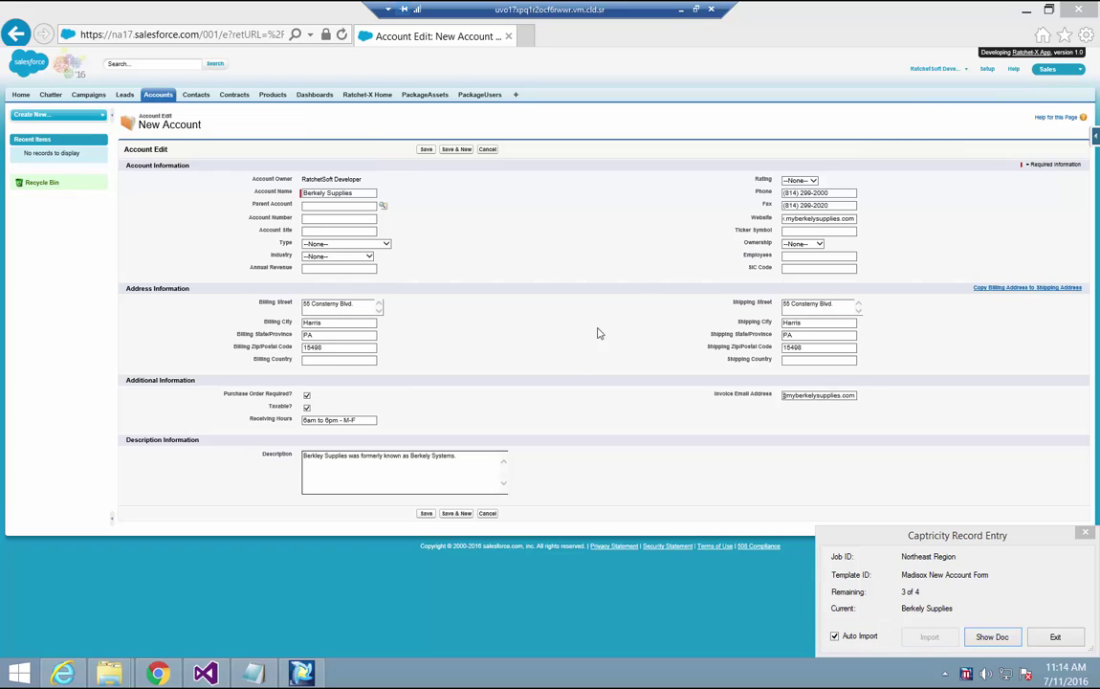
click(464, 515)
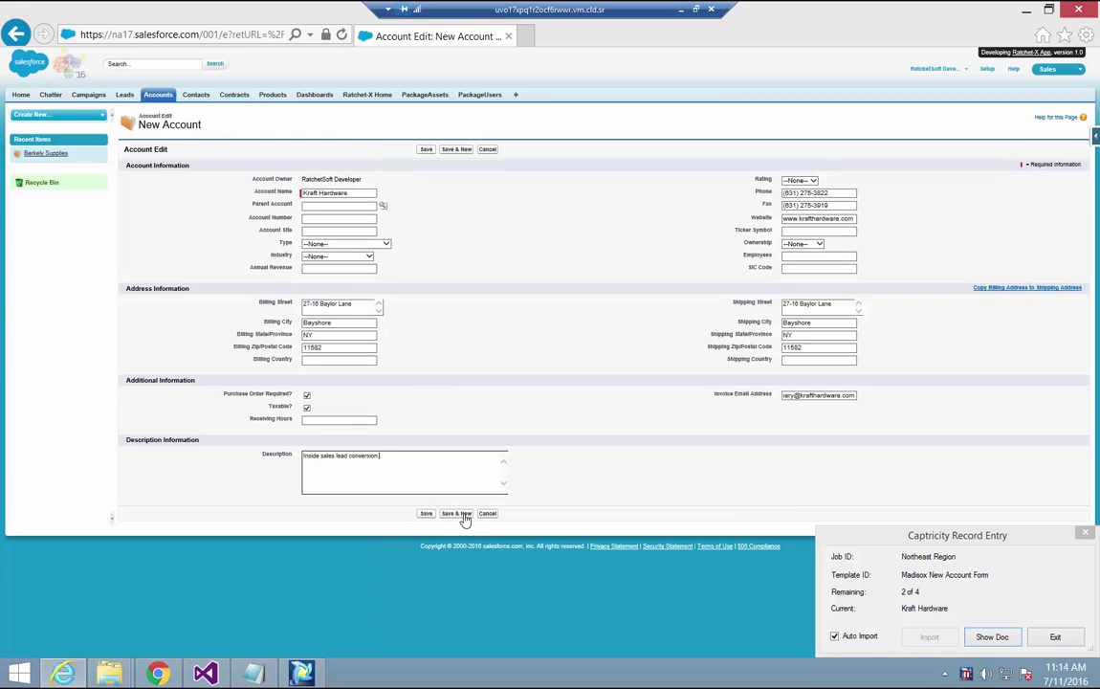
click(464, 515)
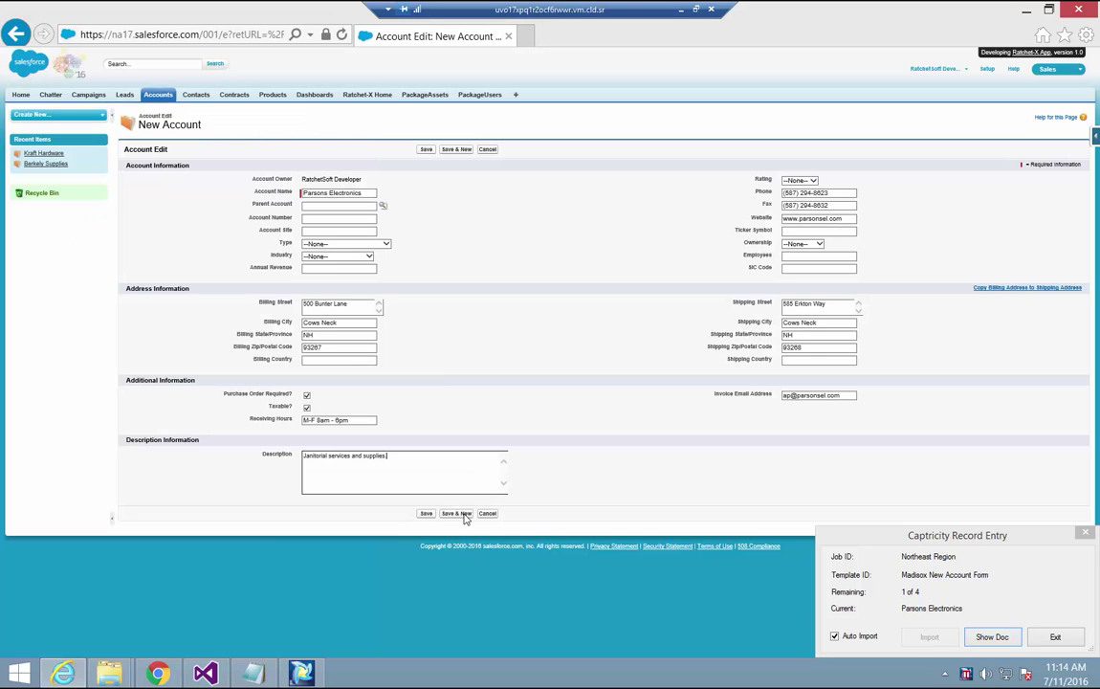
click(464, 515)
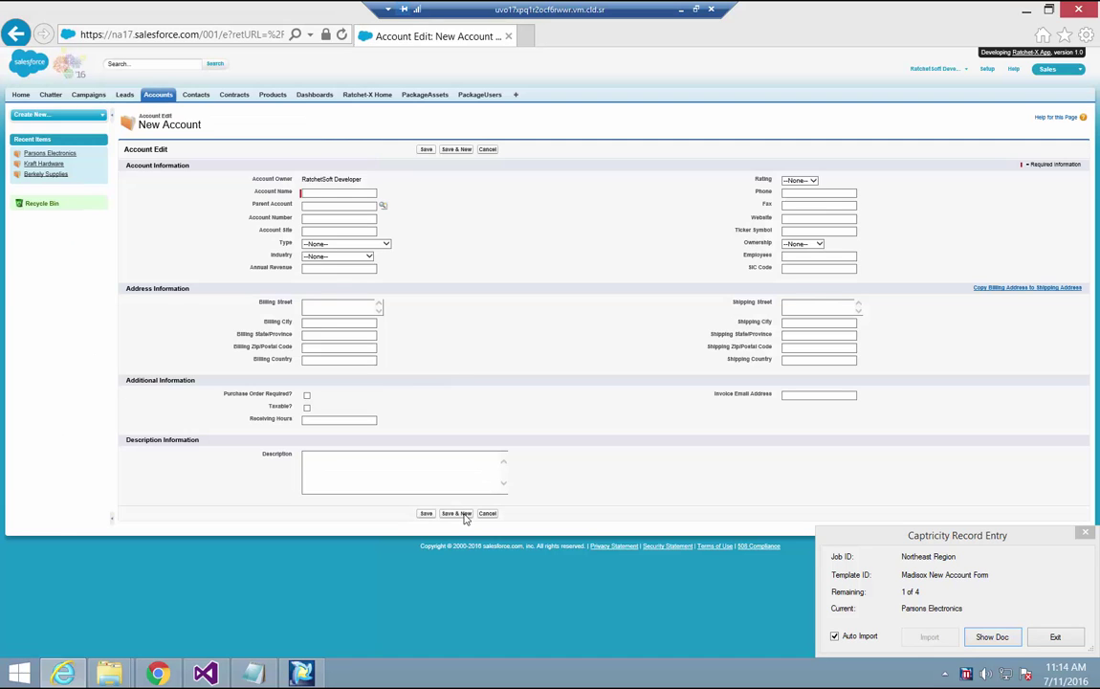